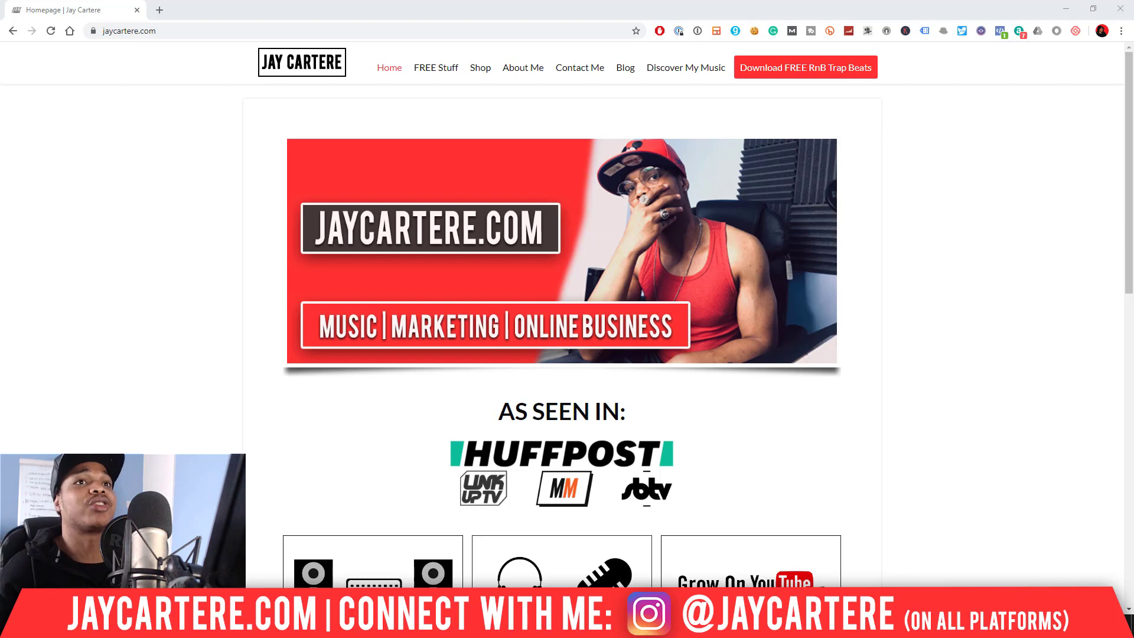
Position the update notice and choose Download, opening Image-Line's 20.6.2 download page.
click(1065, 9)
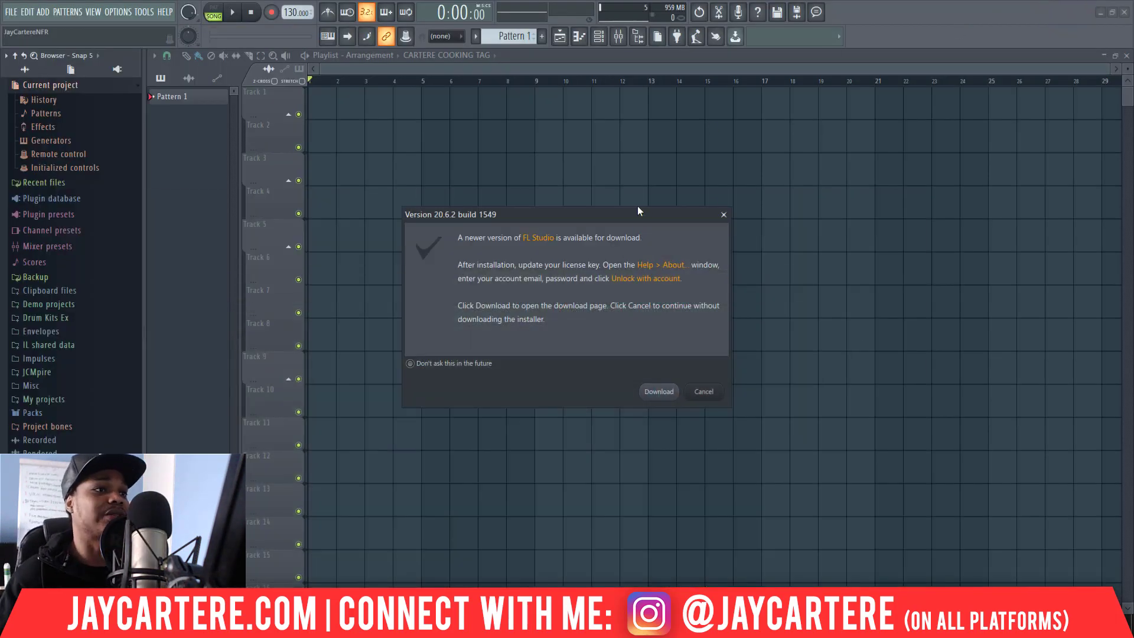
drag(632, 212, 636, 182)
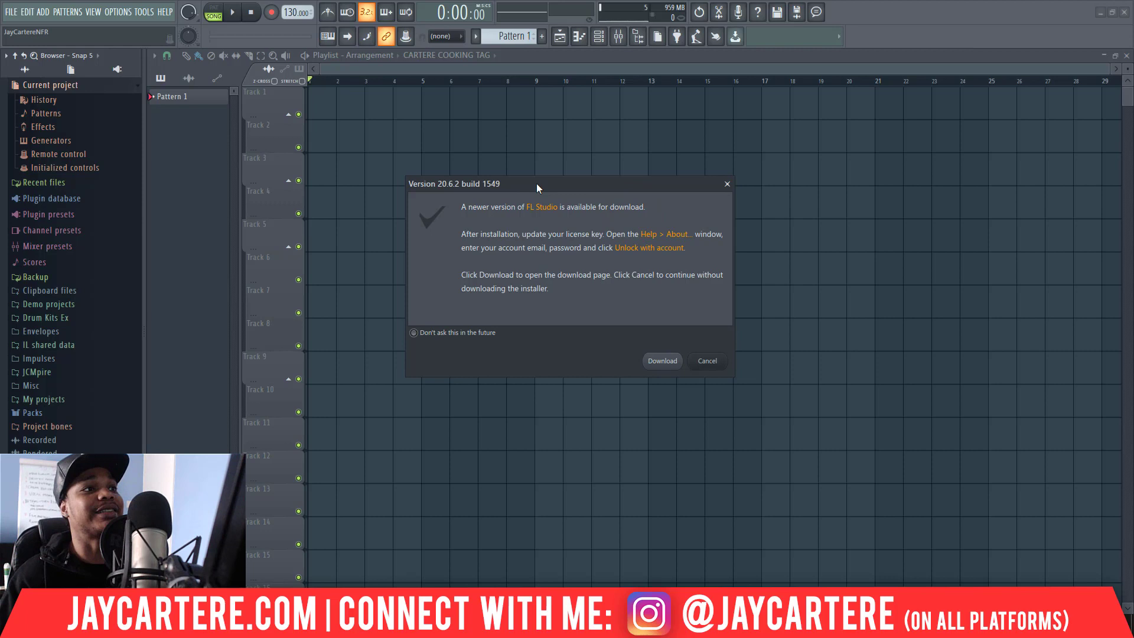
drag(536, 183, 529, 173)
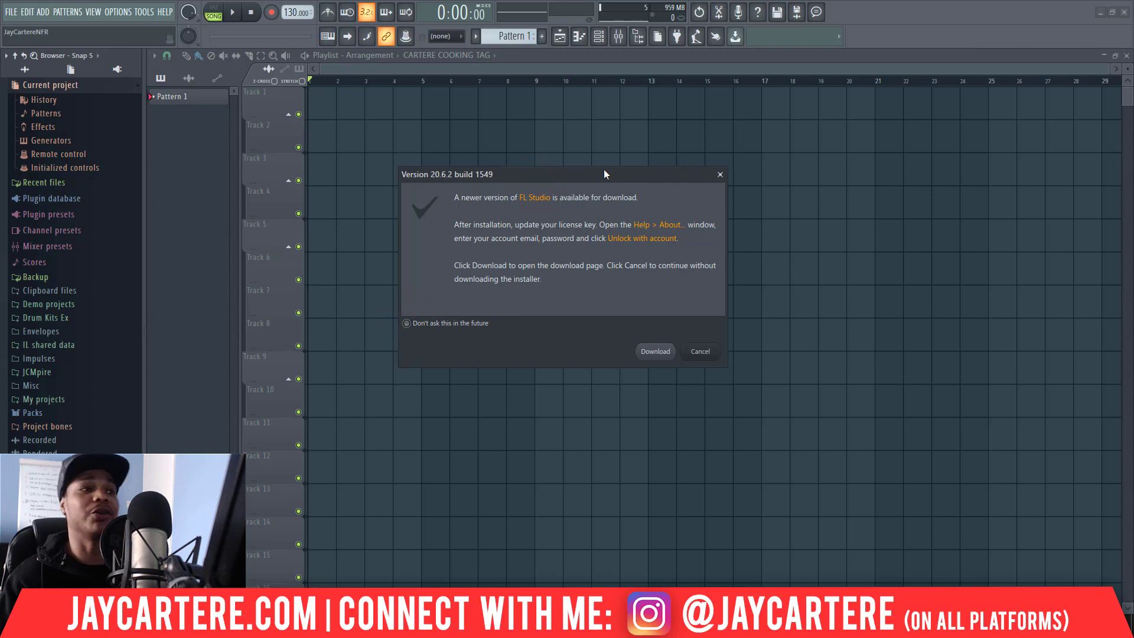
drag(603, 169, 579, 173)
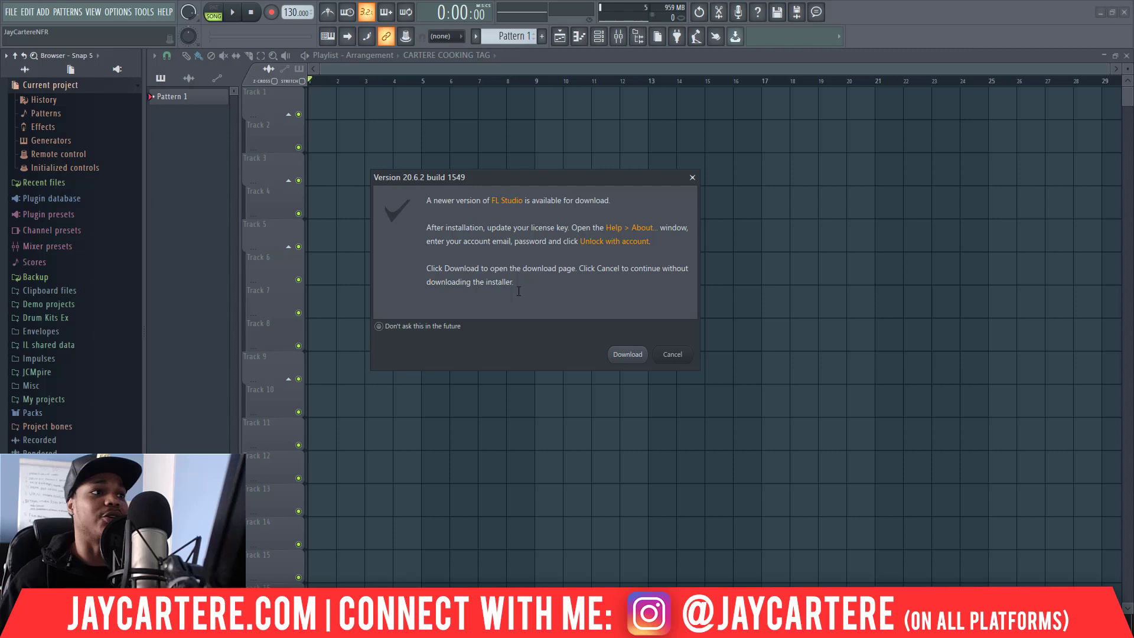
click(637, 356)
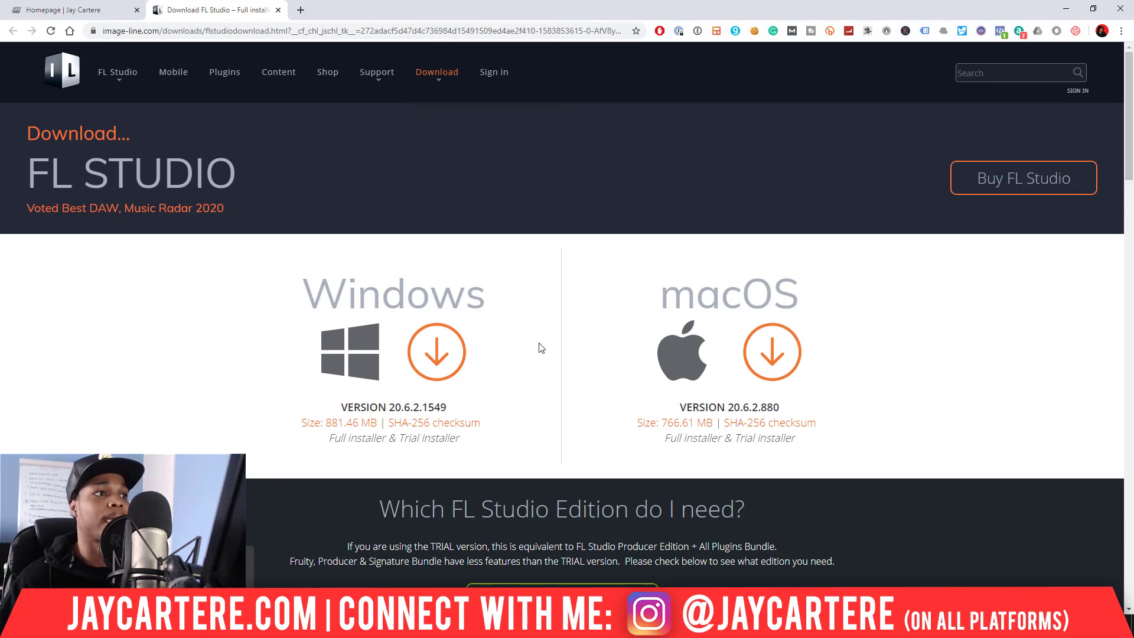
scroll(531, 346, down, 1)
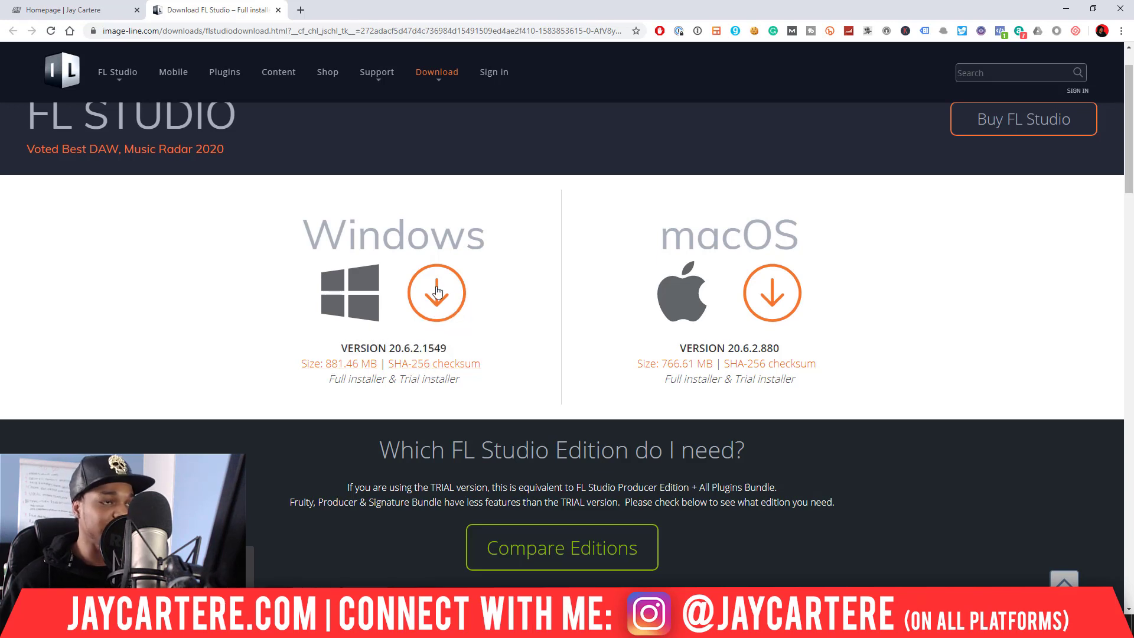
scroll(441, 293, down, 5)
scroll(439, 279, up, 5)
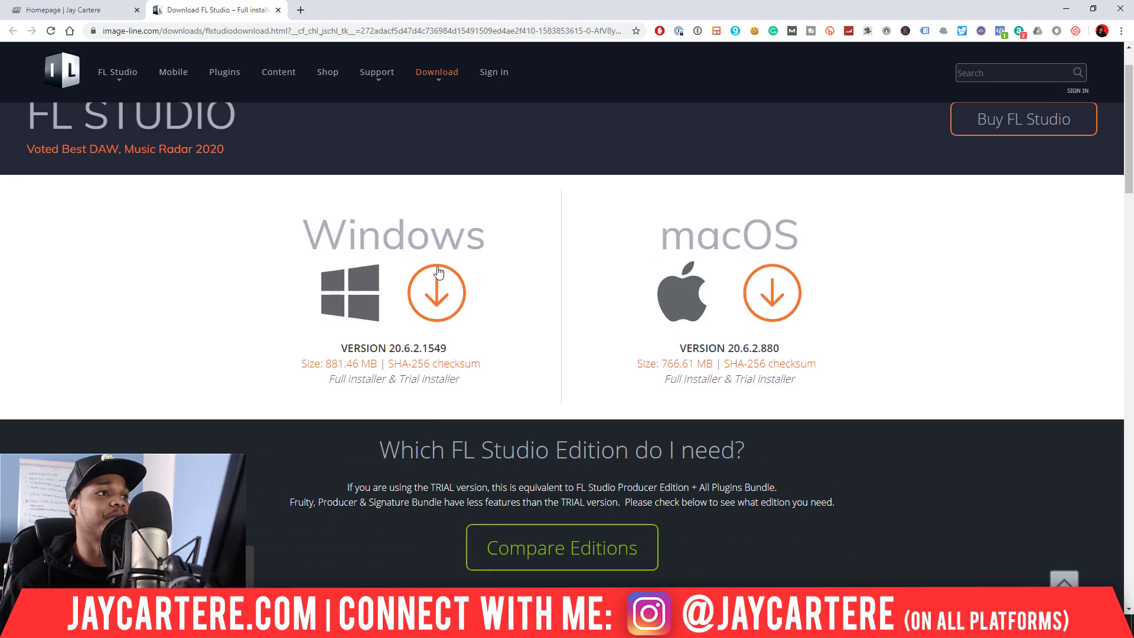
Start downloading the Windows FL Studio 20.6.2.1549 installer from Image-Line.
click(443, 290)
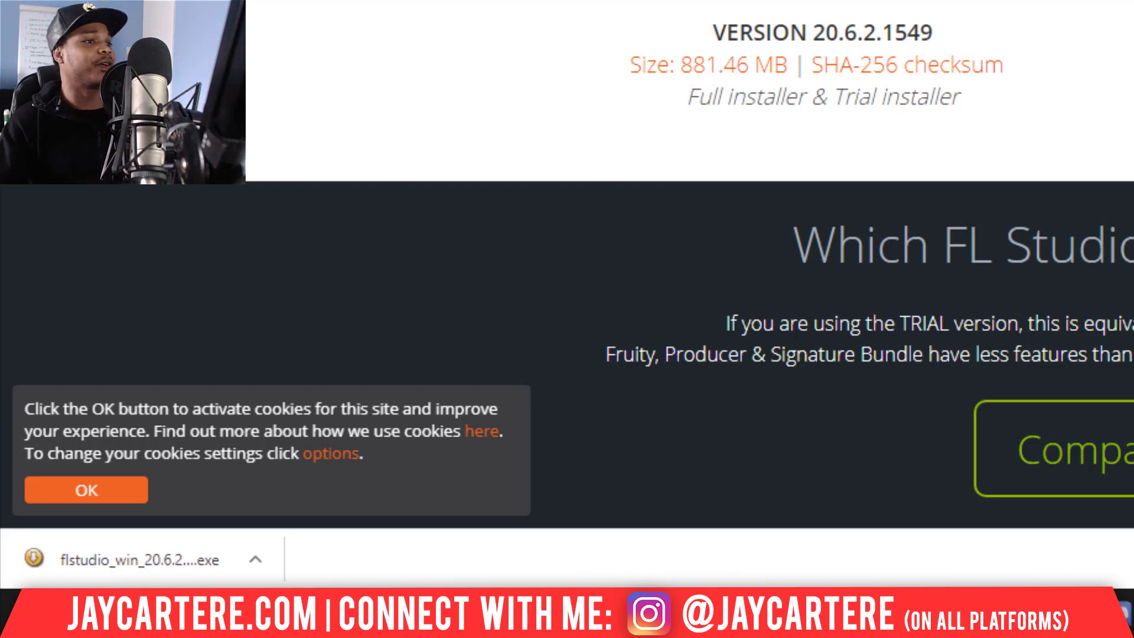
Run the downloaded installer, close the running FL Studio, and dismiss the setup warning.
click(256, 560)
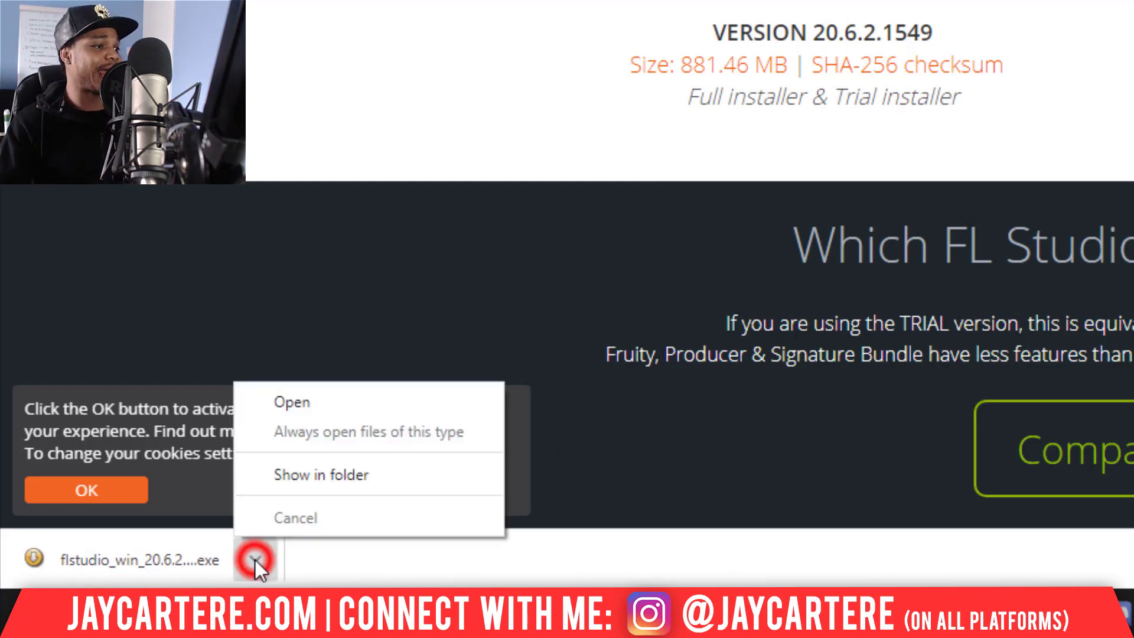
click(281, 406)
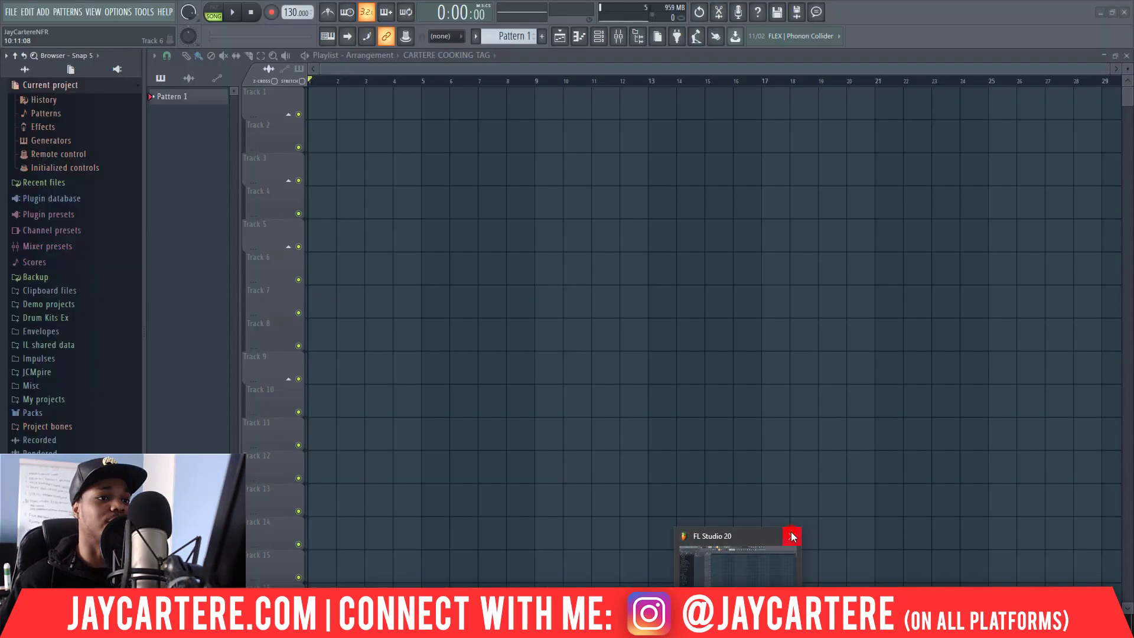
click(792, 536)
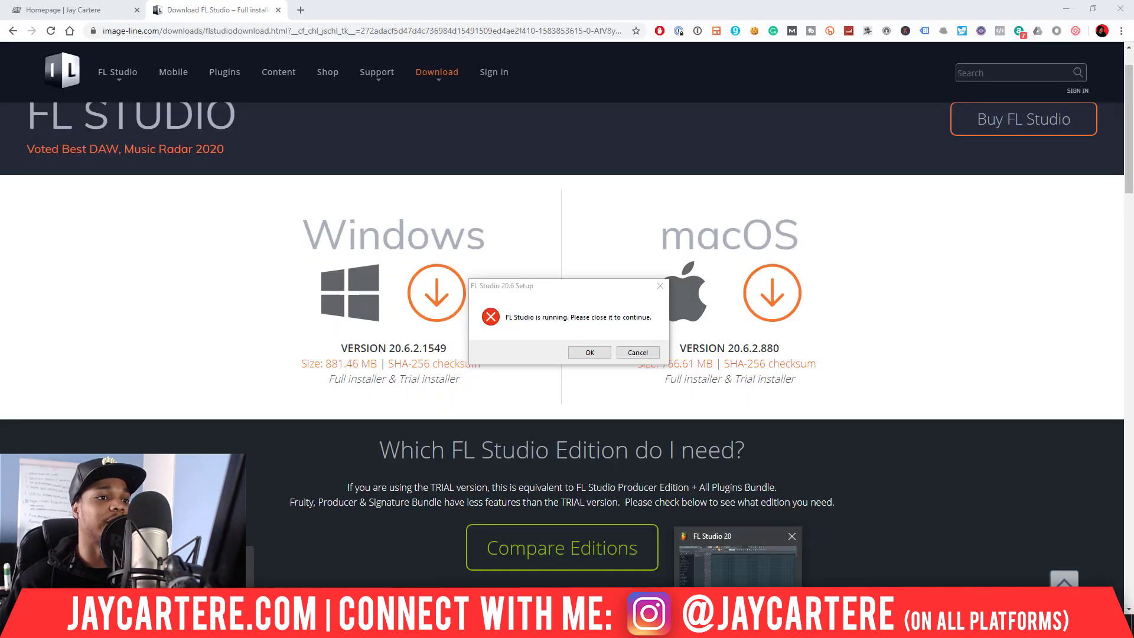
click(590, 353)
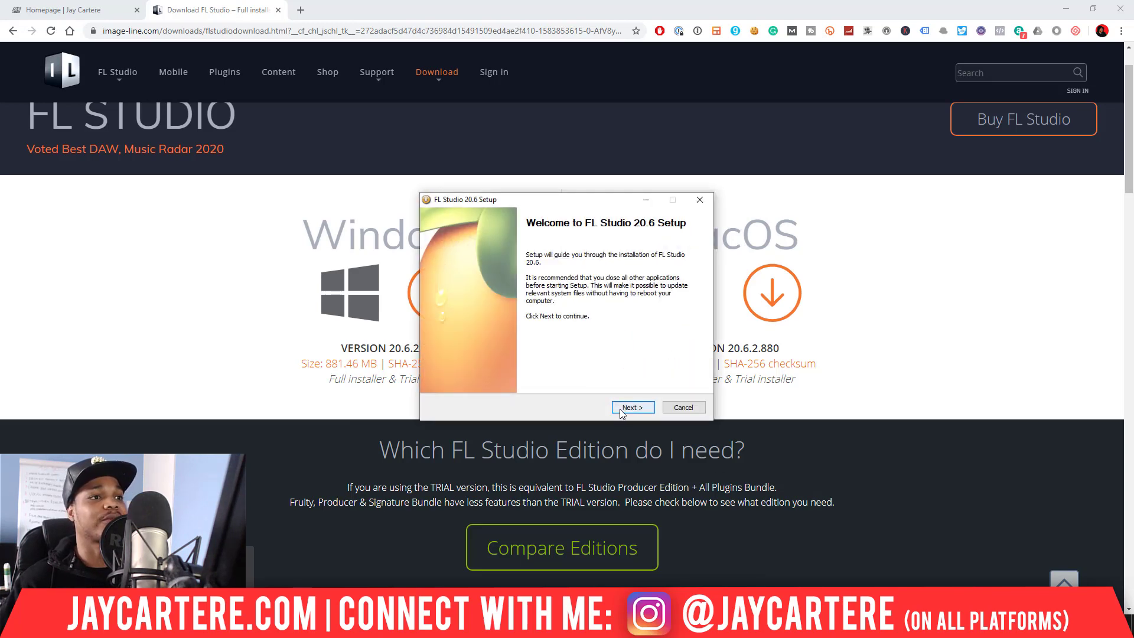
Accept the license, install for all users, and keep the default components with Settings expanded.
click(629, 407)
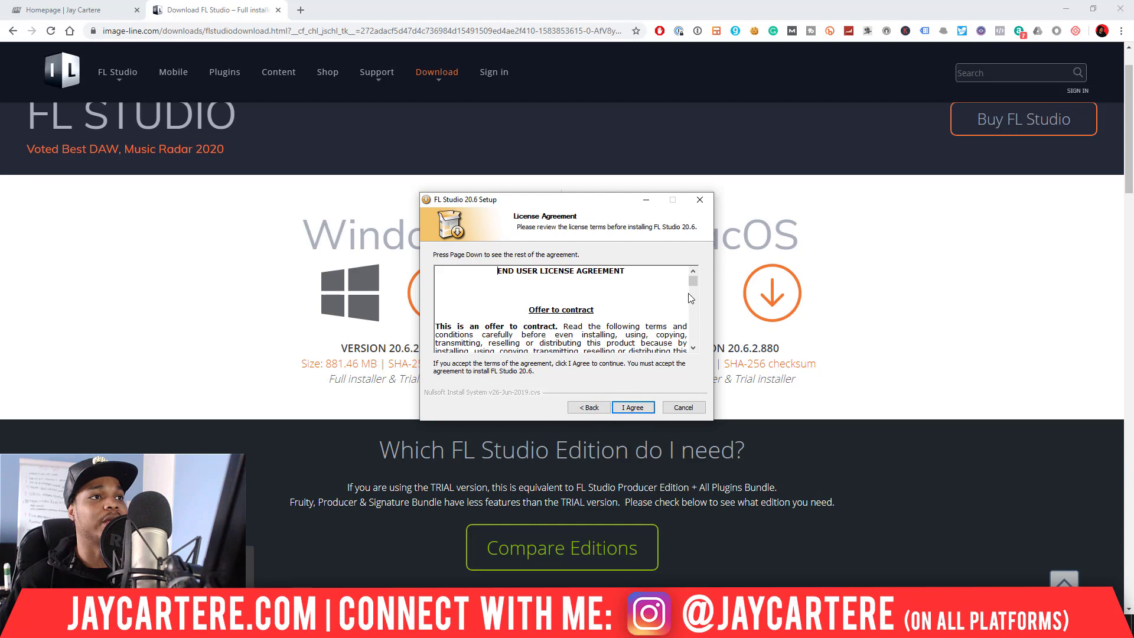
click(632, 407)
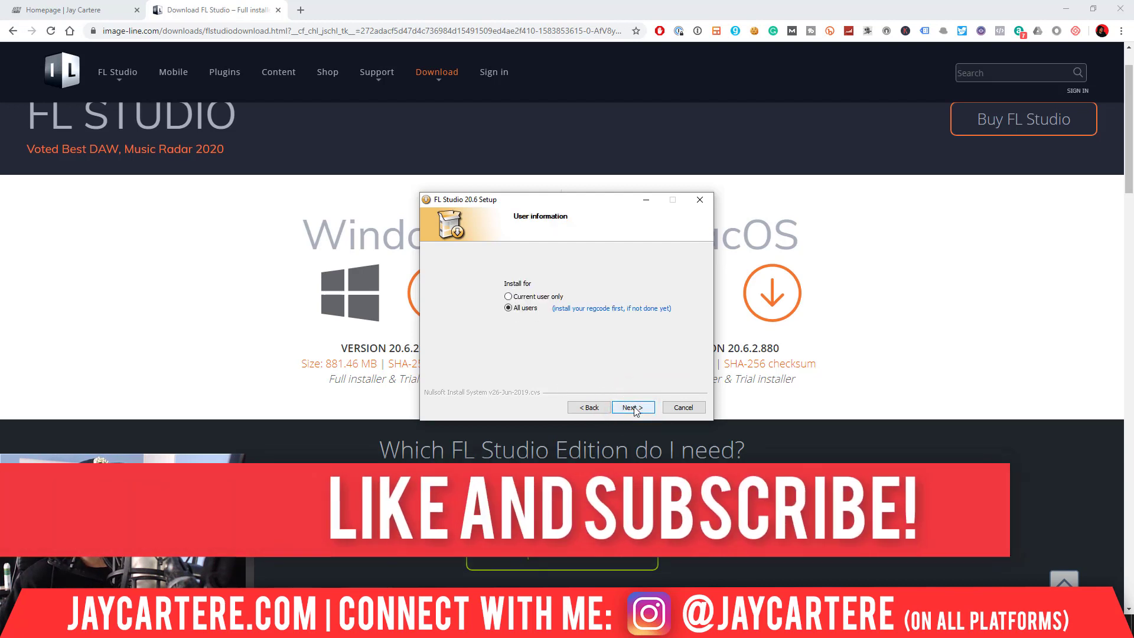
click(633, 409)
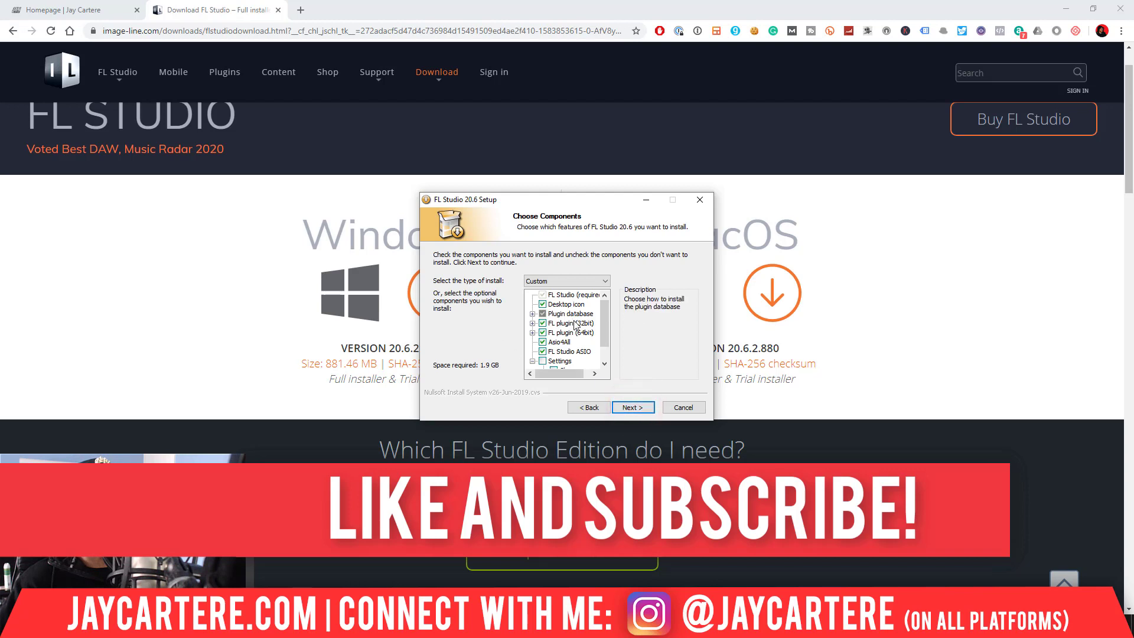
scroll(576, 334, down, 2)
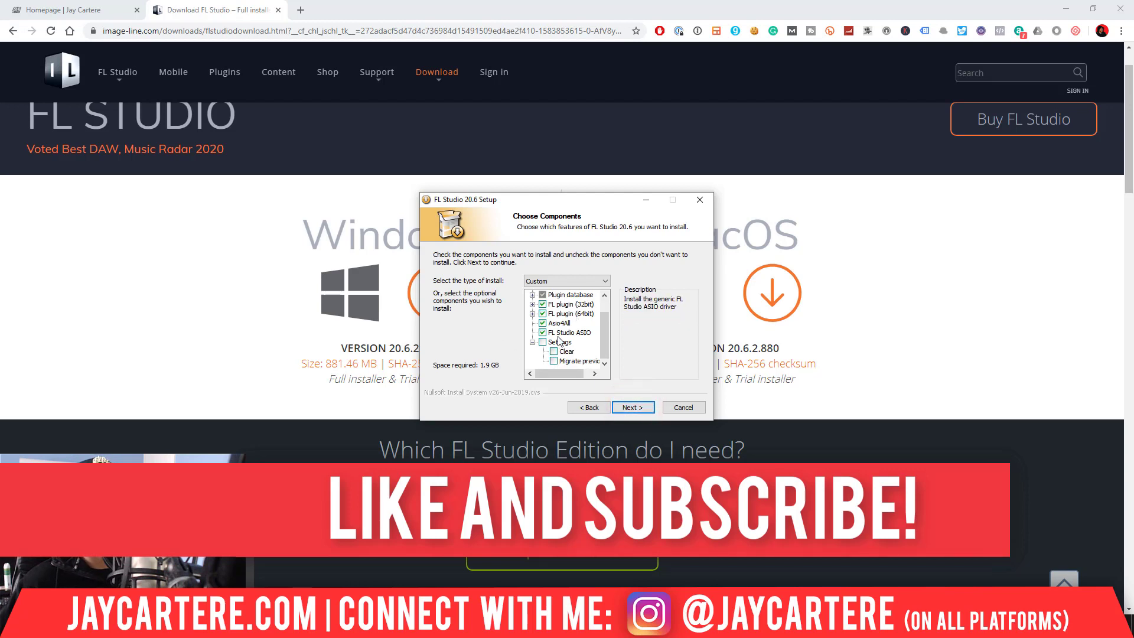
scroll(567, 339, up, 2)
click(533, 360)
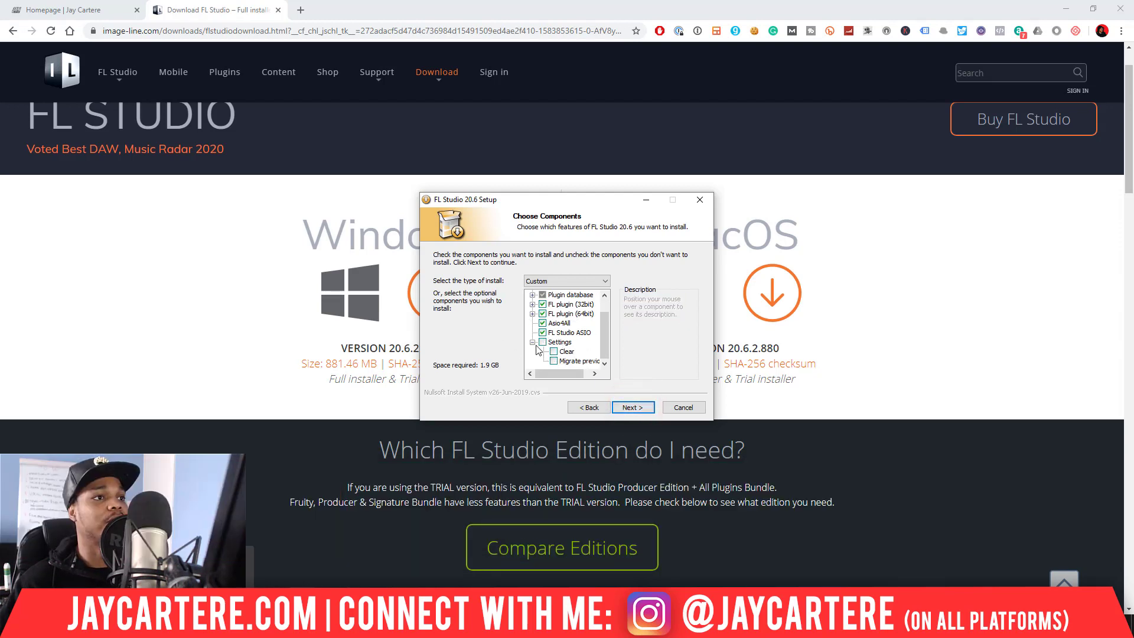
scroll(564, 345, up, 2)
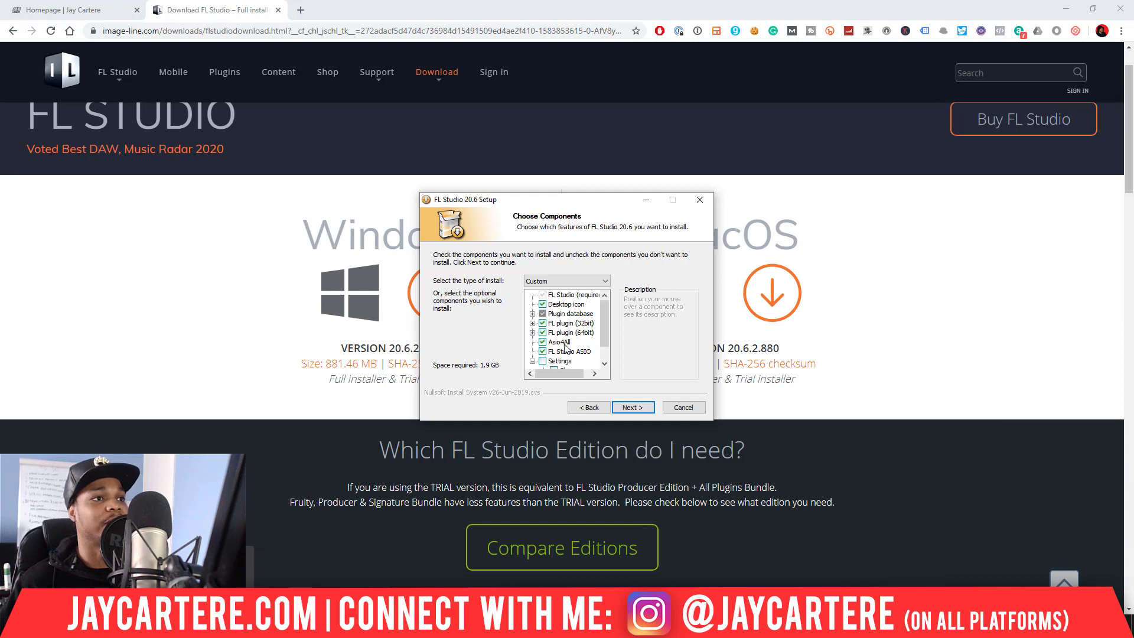
click(632, 407)
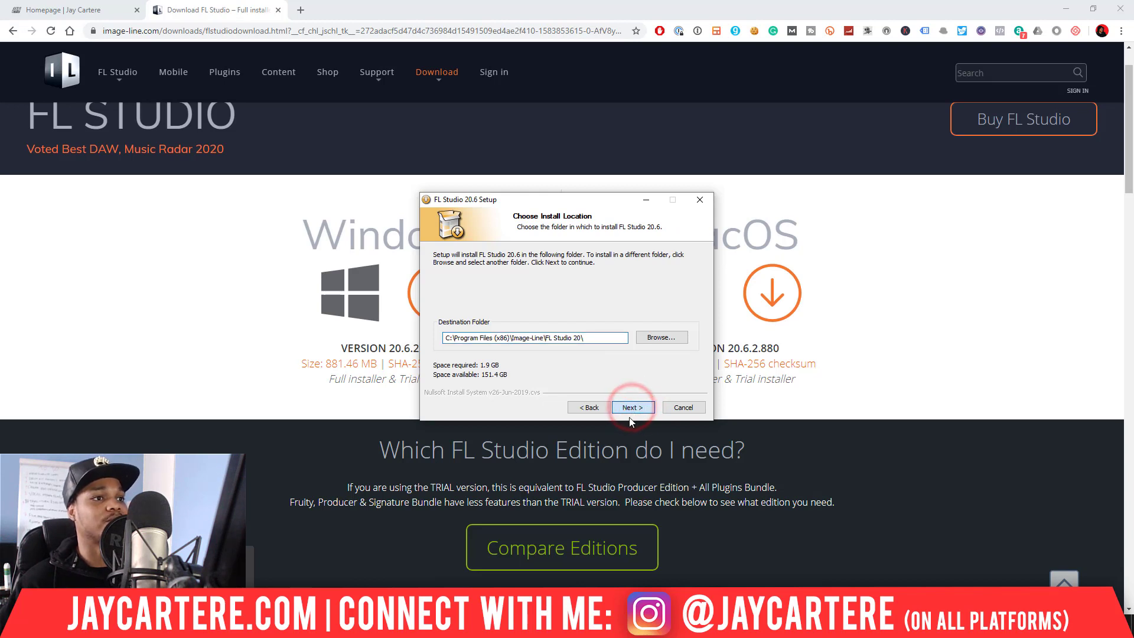
Keep the default FL Studio, 32bit VST and 64bit VST install folders.
click(628, 410)
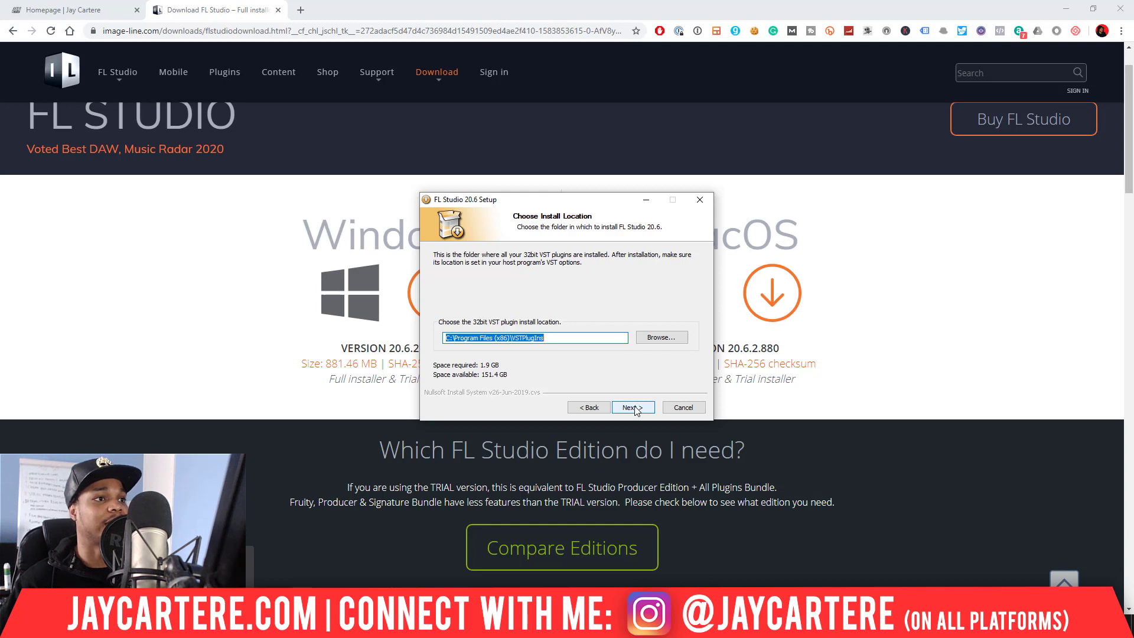
click(632, 408)
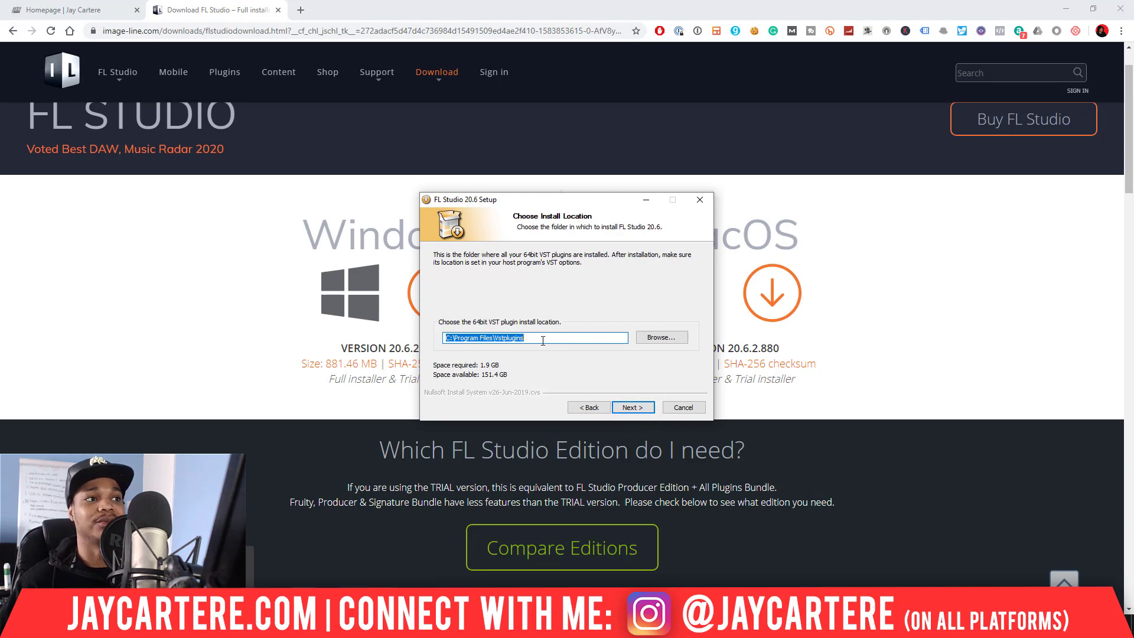
click(626, 409)
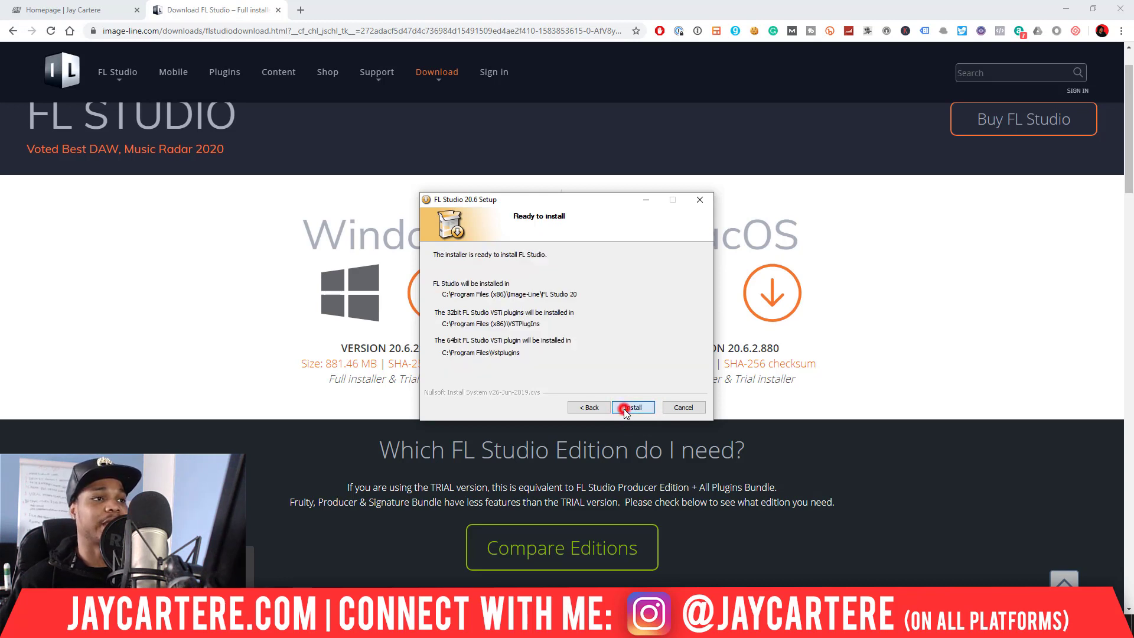
Install FL Studio 20.6, move past the unlocking and Mobile pages, and finish setup.
click(629, 408)
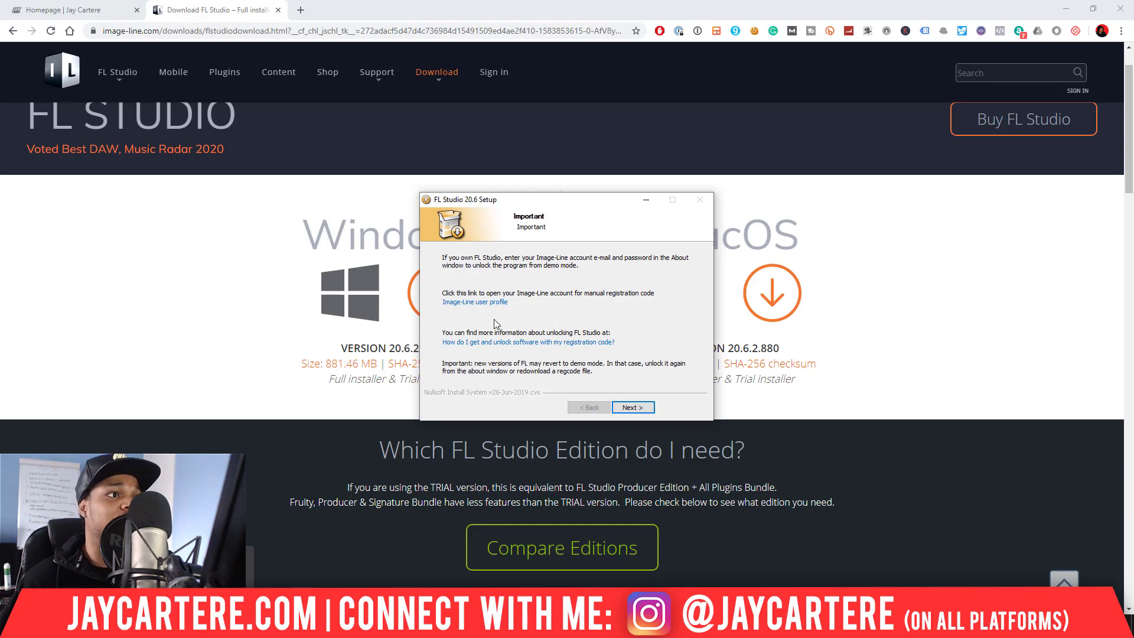
click(641, 408)
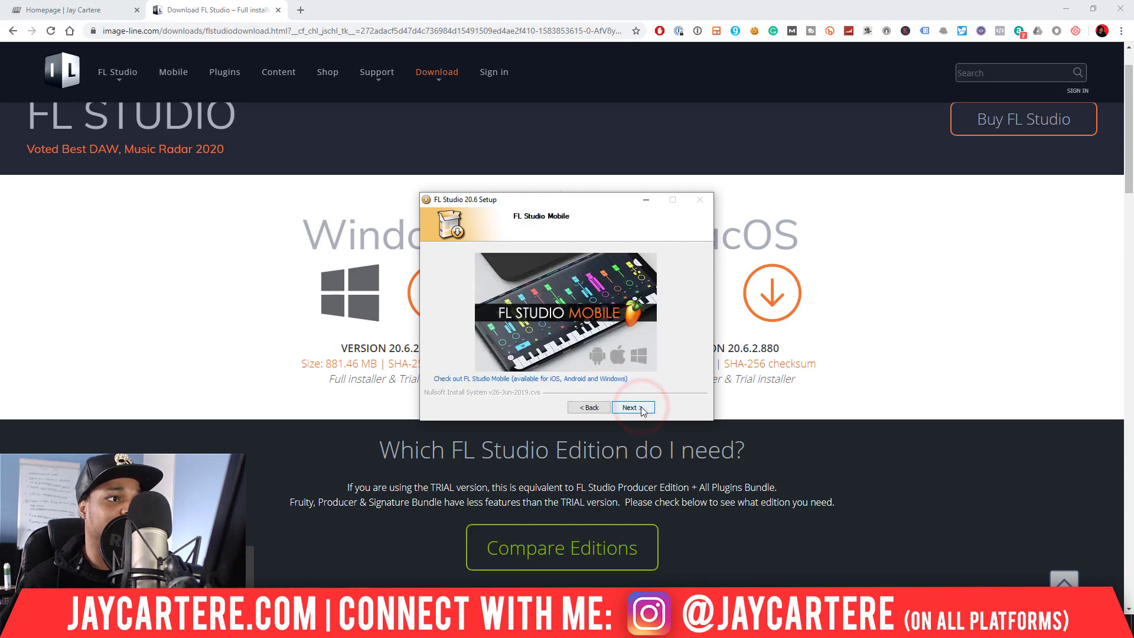
click(640, 408)
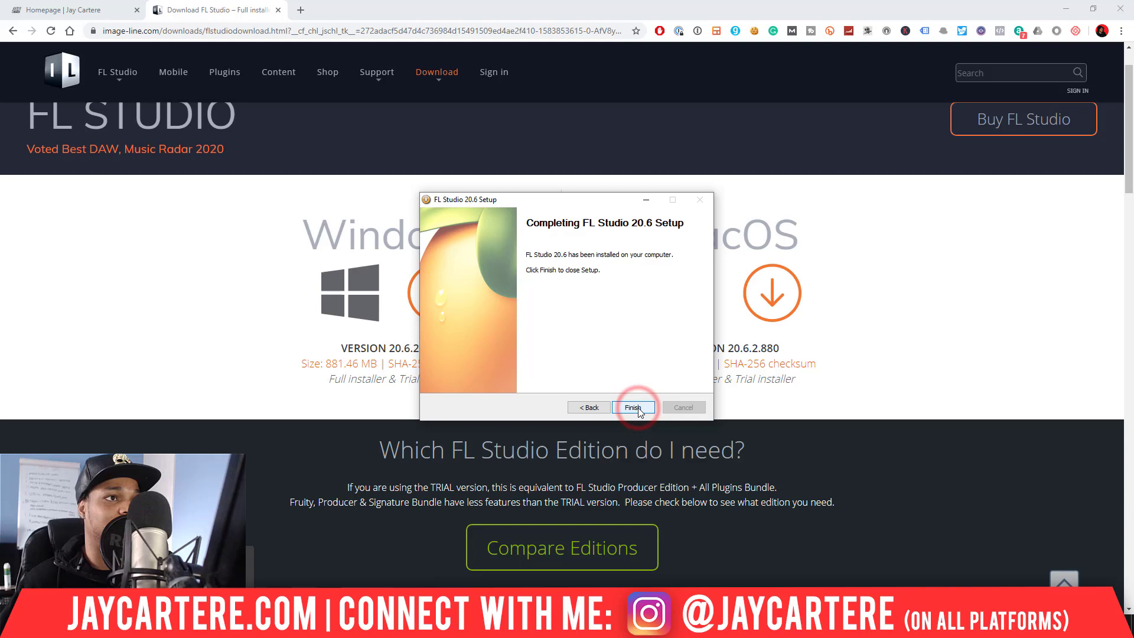
click(641, 408)
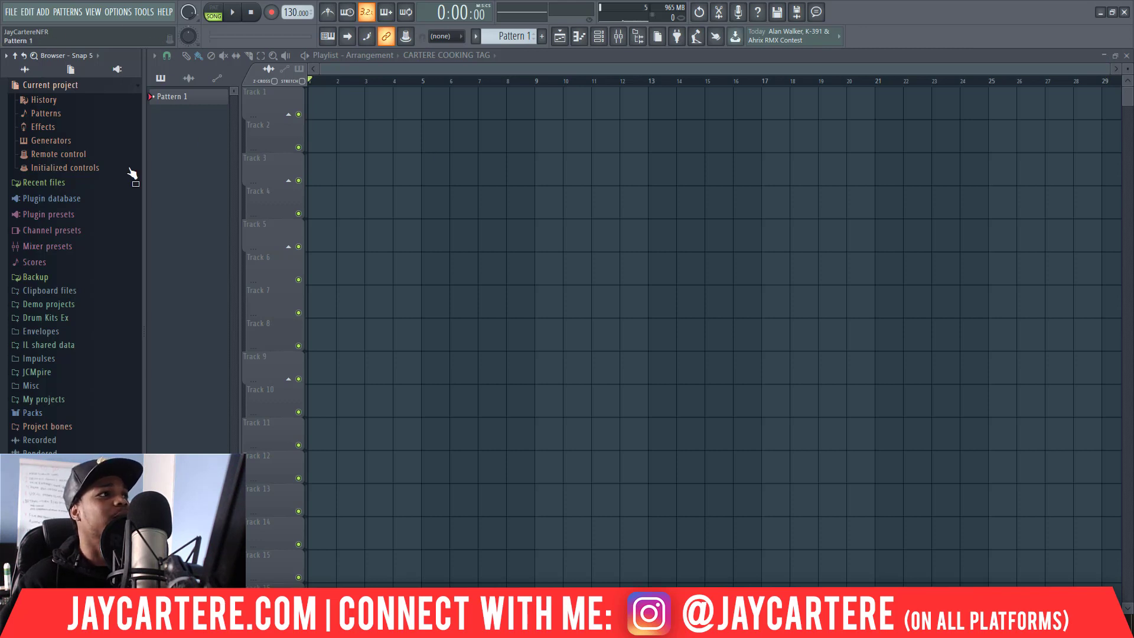
Show the About page from Help, confirming version 20.6.2 build 1549 unlocked.
click(146, 11)
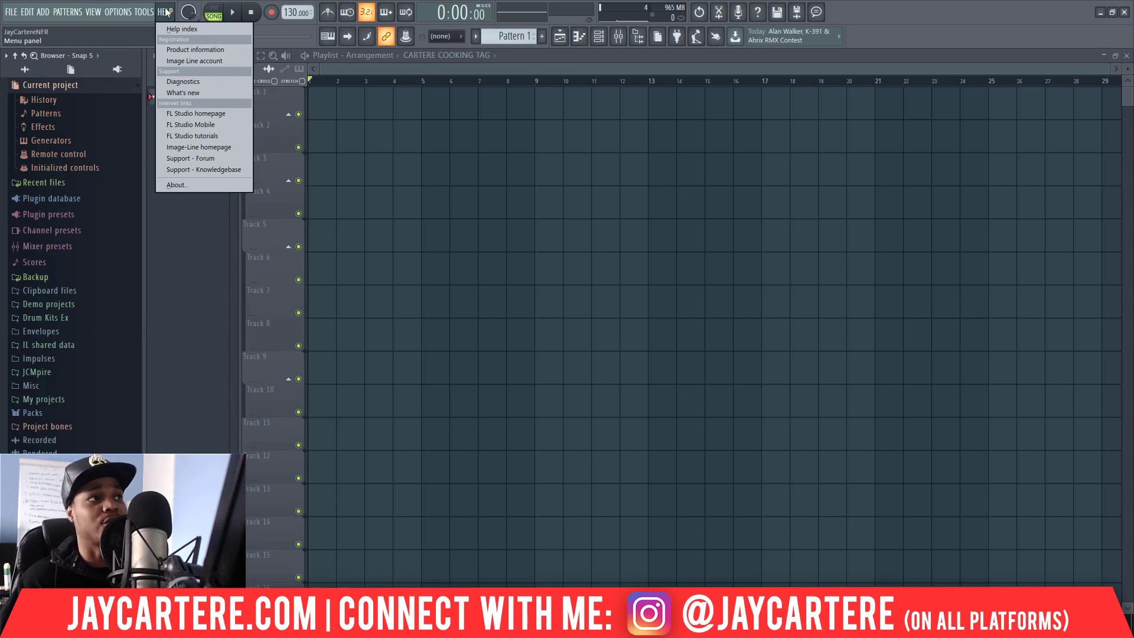
click(197, 183)
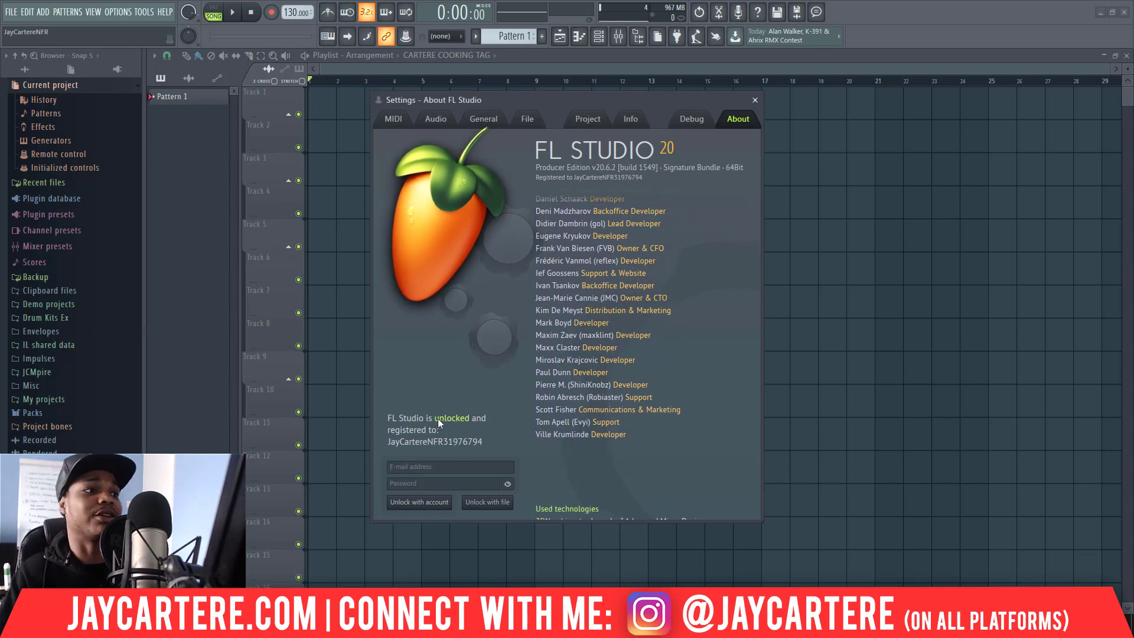
Close the About page, revealing the project's mixer.
click(755, 99)
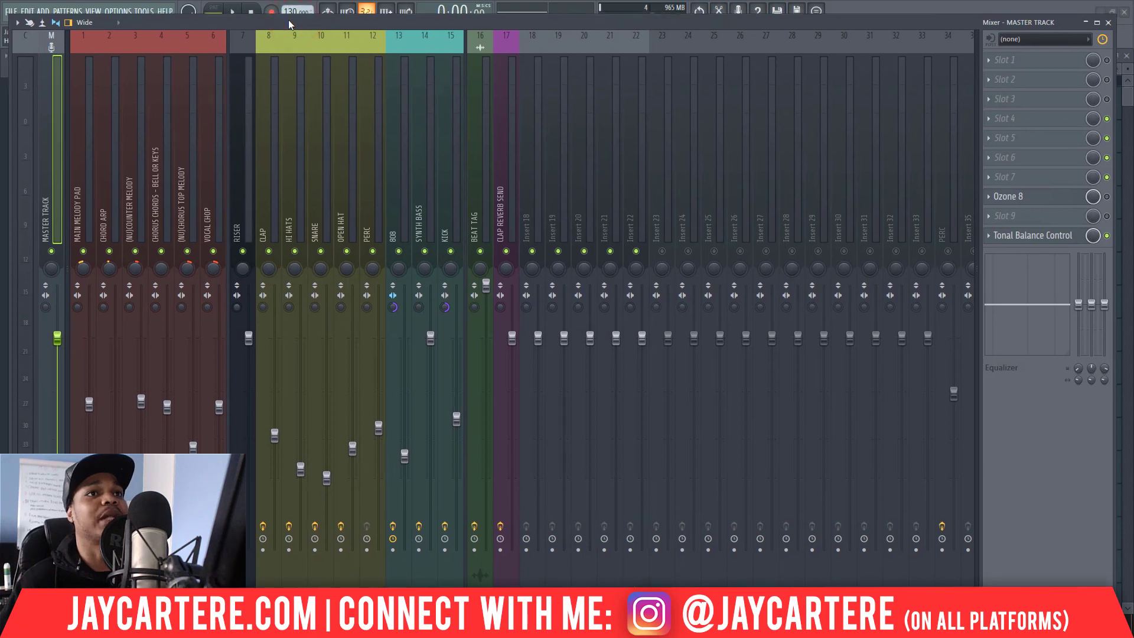
click(106, 132)
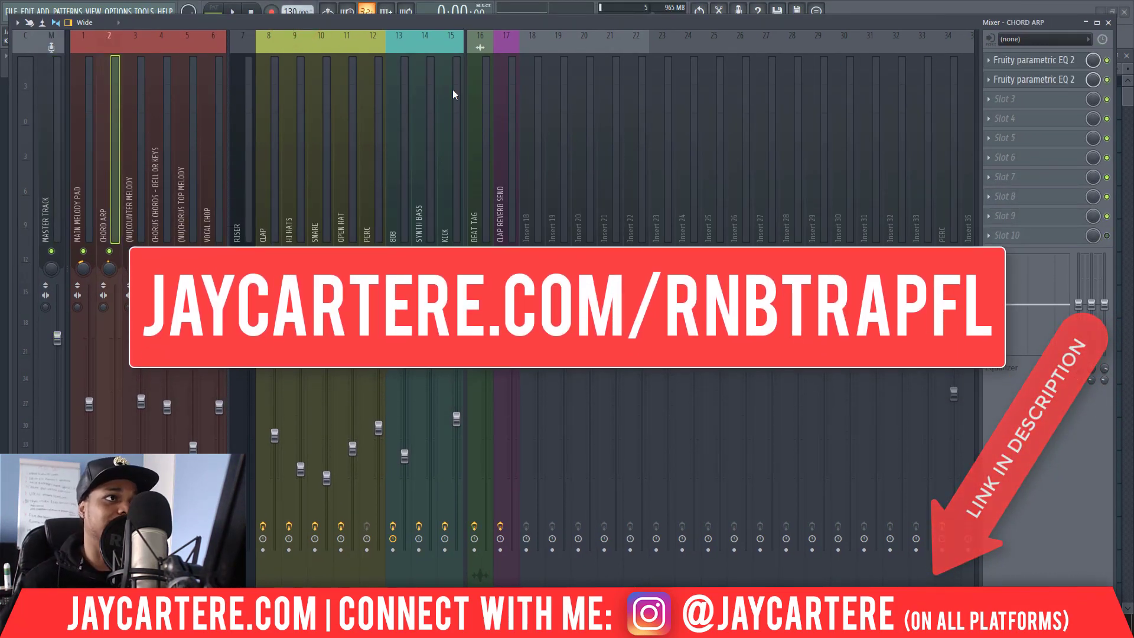
click(449, 163)
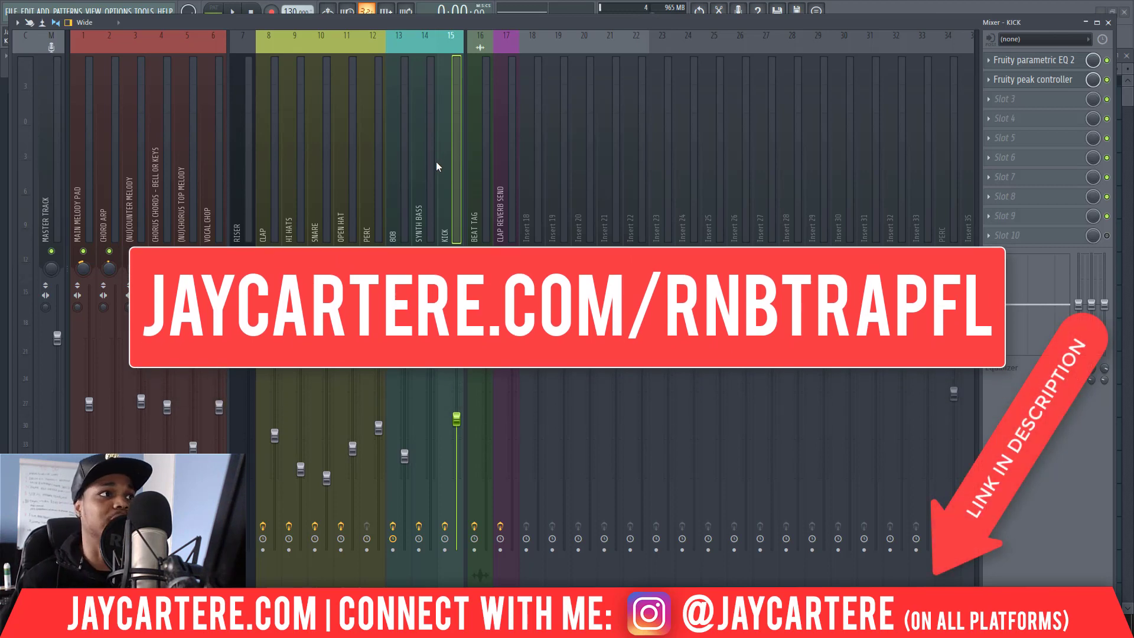
click(423, 155)
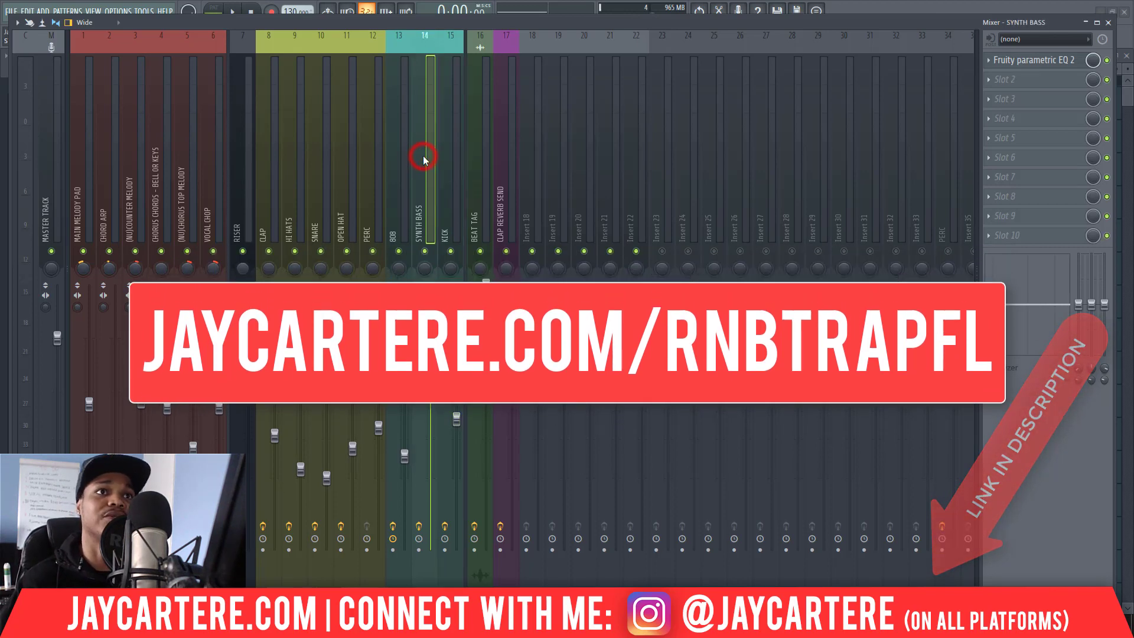
click(390, 150)
click(332, 155)
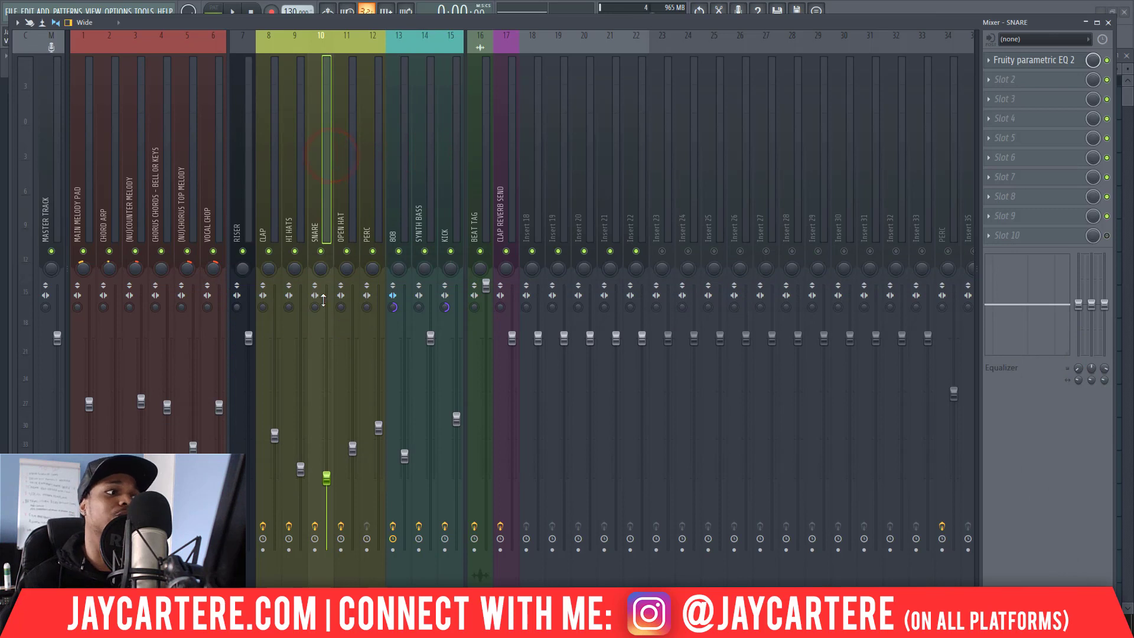